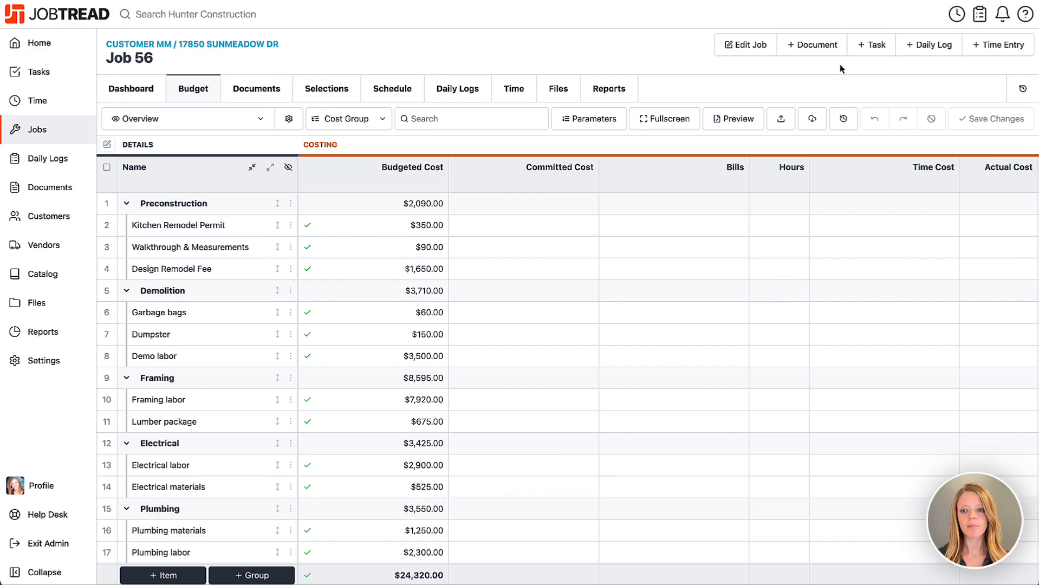
Create a purchase order for the vendor Mangold Electric containing all items of the Electrical cost group
click(827, 51)
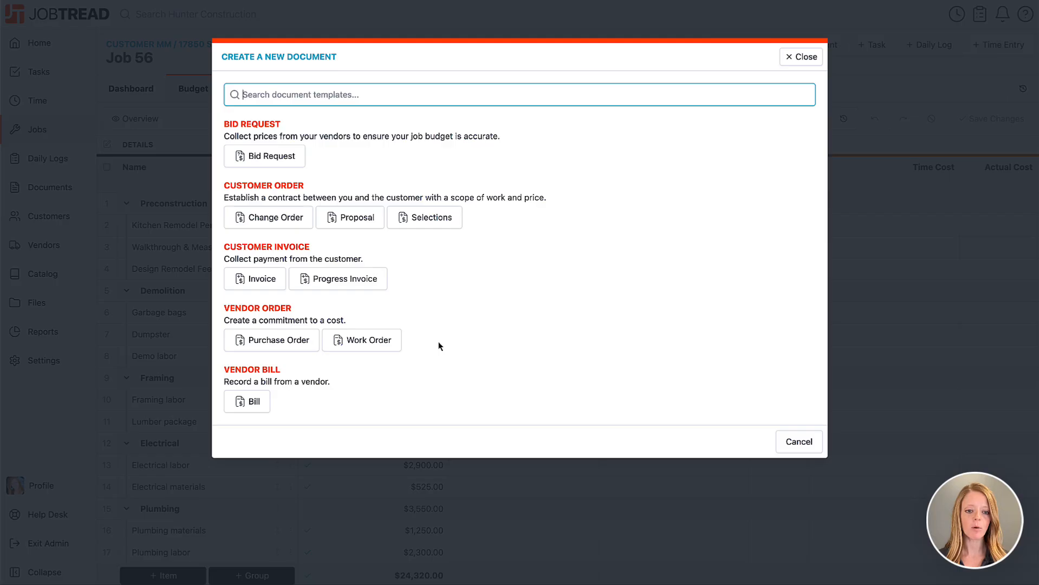
click(279, 341)
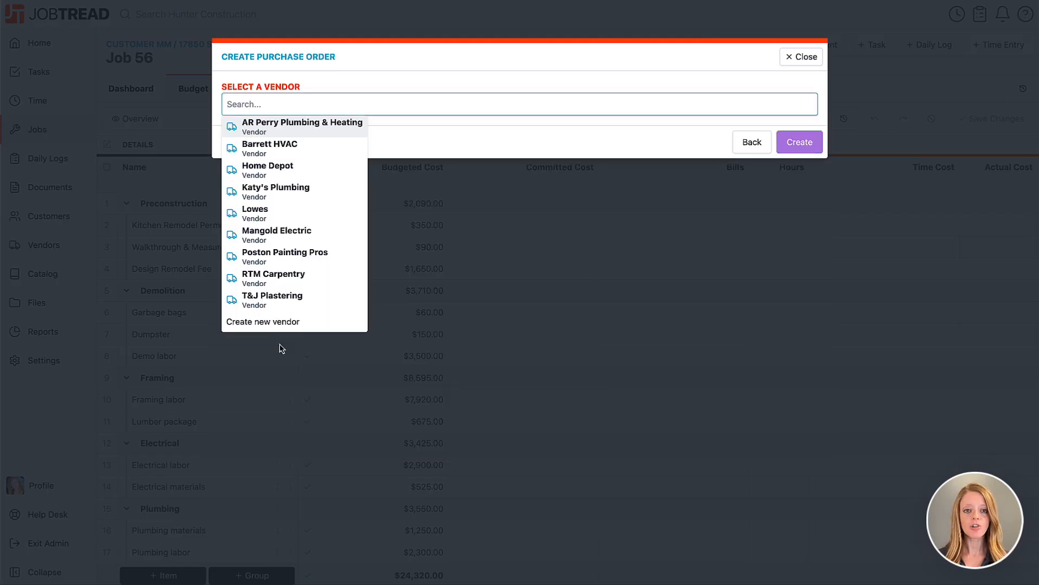
click(297, 238)
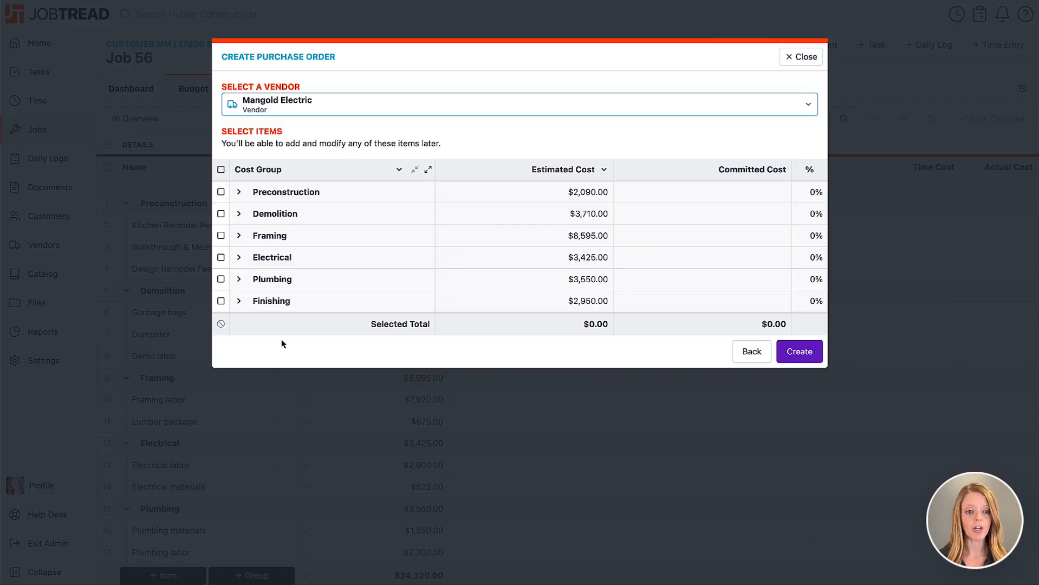
click(238, 257)
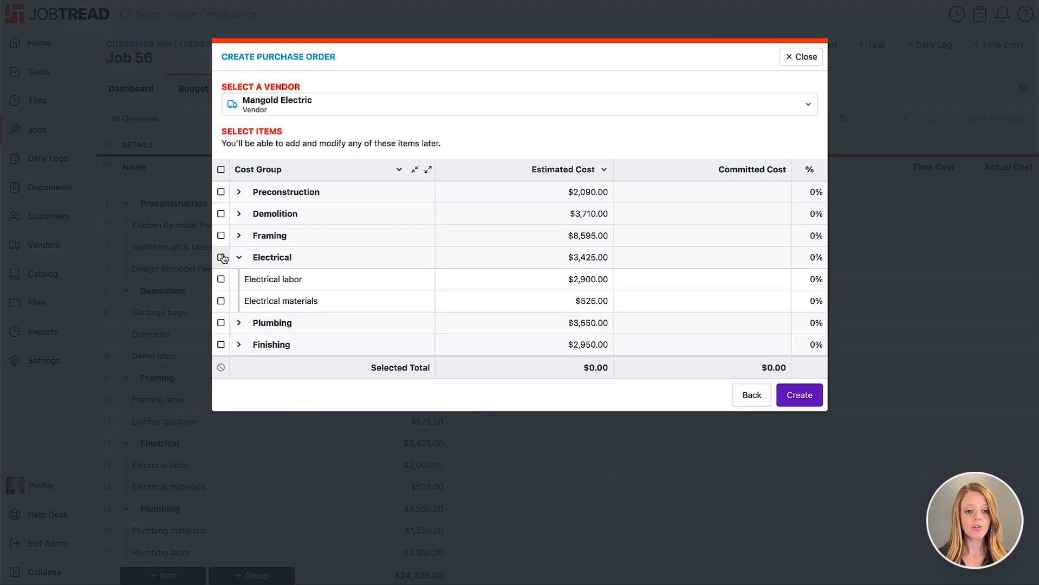
click(222, 257)
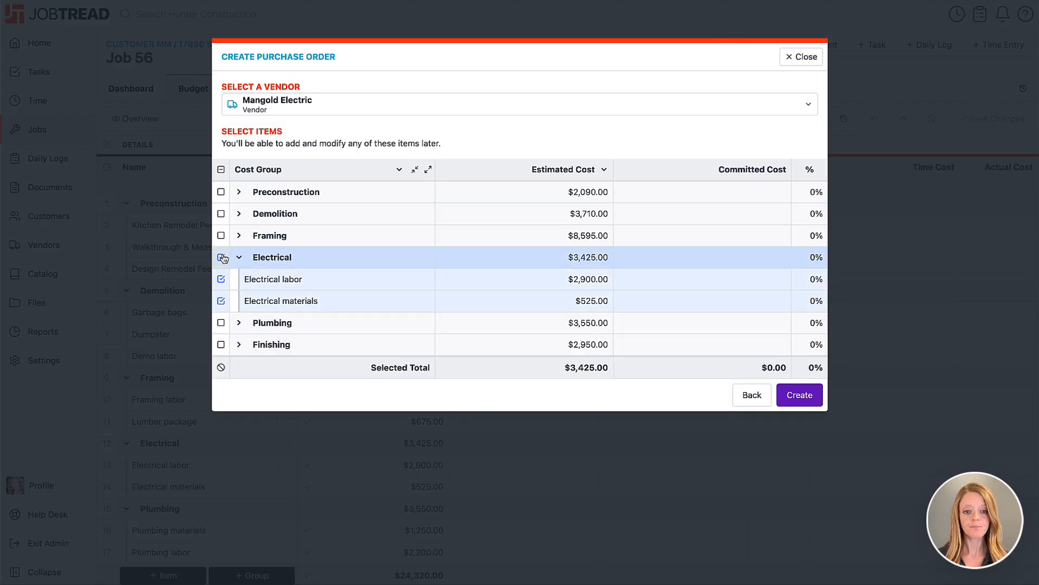
click(798, 395)
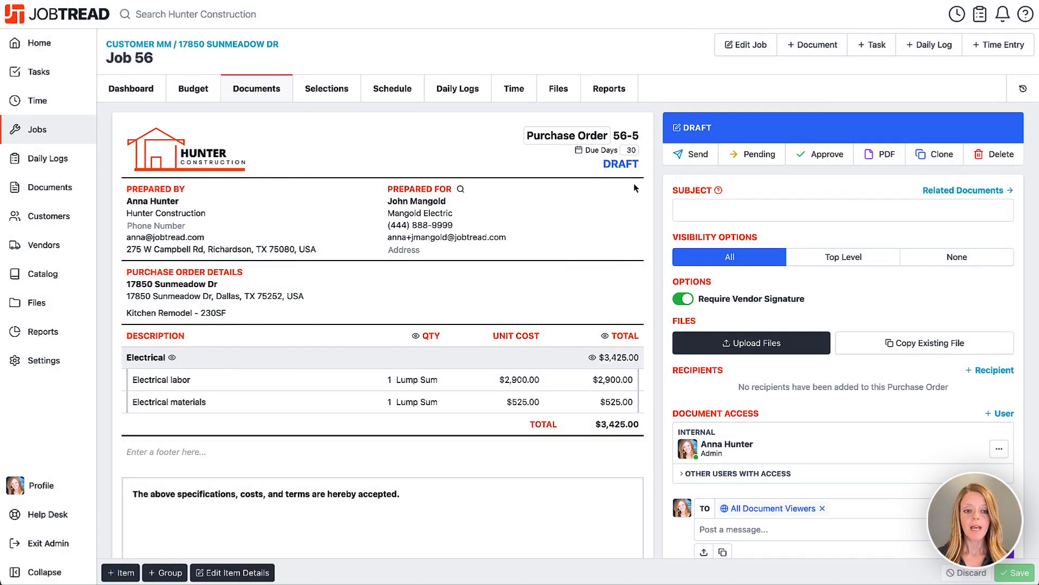
click(260, 296)
click(262, 312)
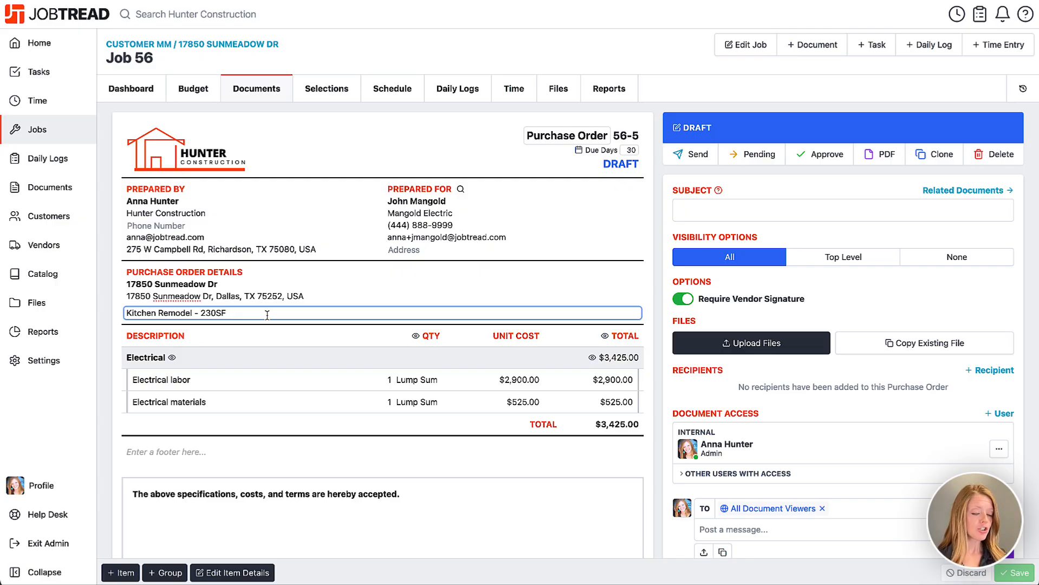
key(Return)
key(Return)
key(Return)
key(Return)
key(Return)
key(Return)
key(Return)
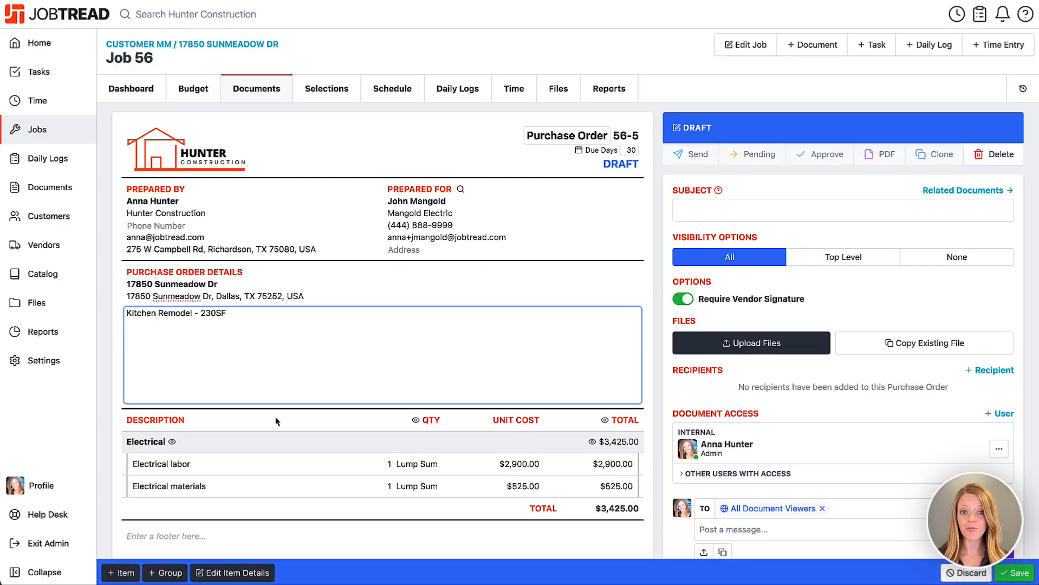
key(BackSpace)
key(BackSpace)
key(BackSpace)
key(BackSpace)
key(BackSpace)
key(BackSpace)
key(BackSpace)
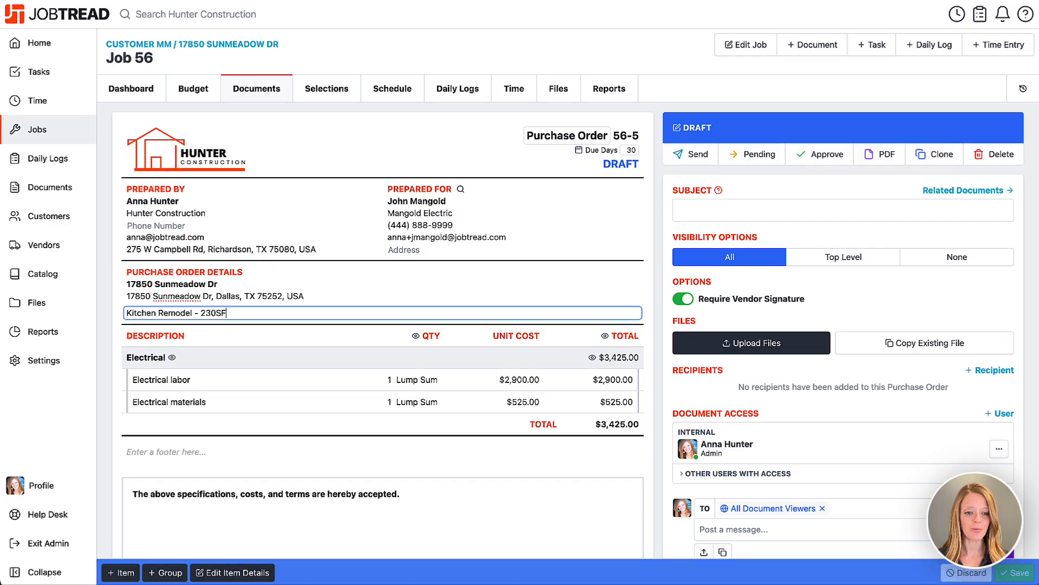
Review the details of the Electrical cost group and the Electrical labor item, leaving both as they are
click(143, 362)
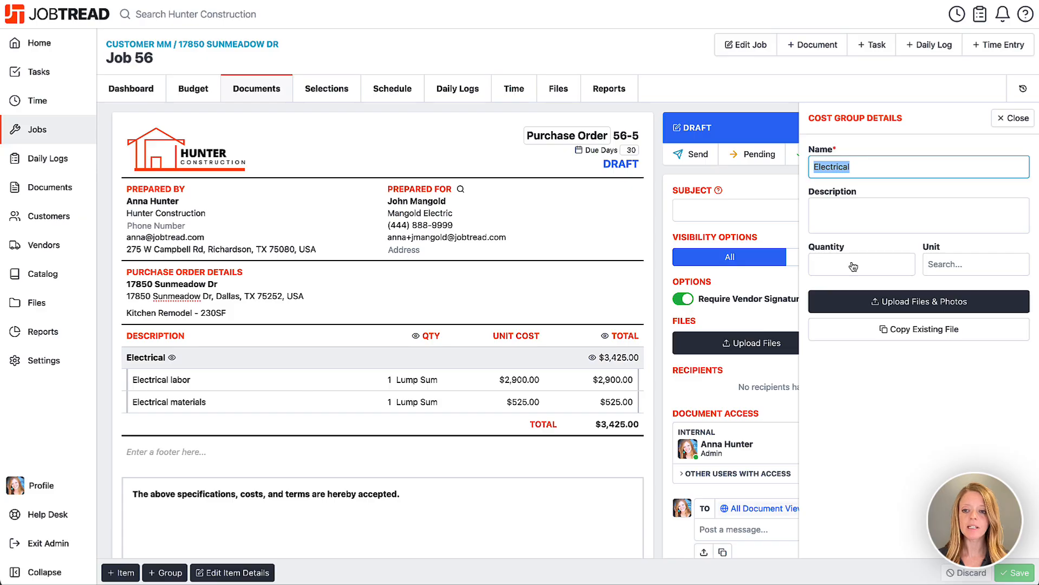
click(872, 172)
click(864, 216)
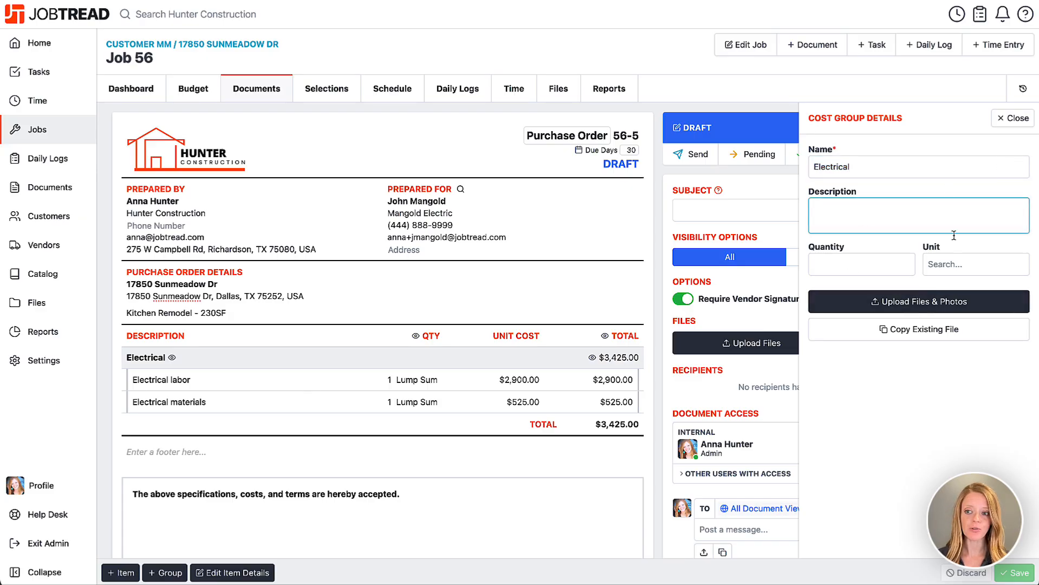
click(1017, 119)
click(173, 384)
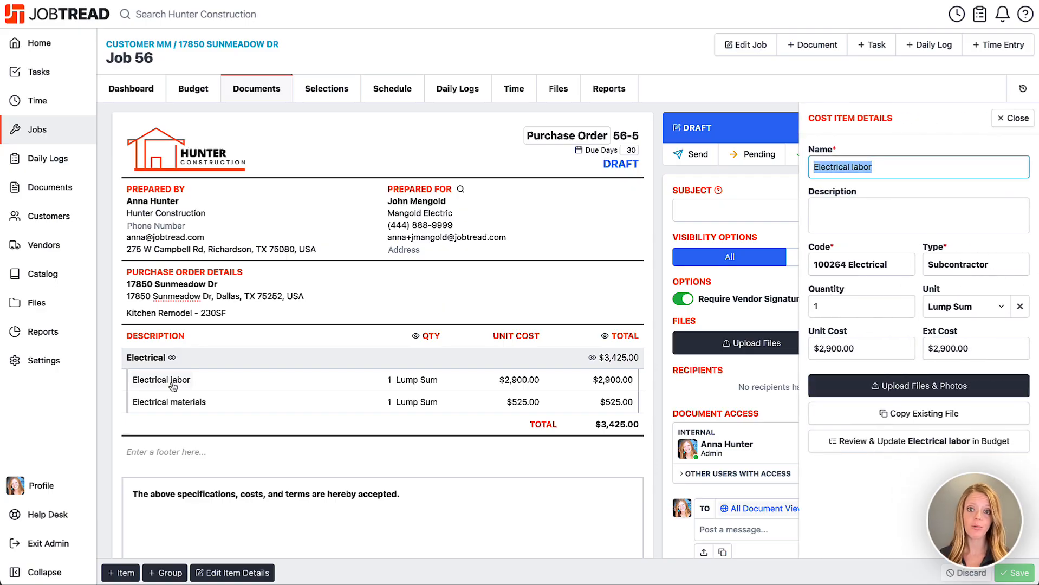
click(1024, 118)
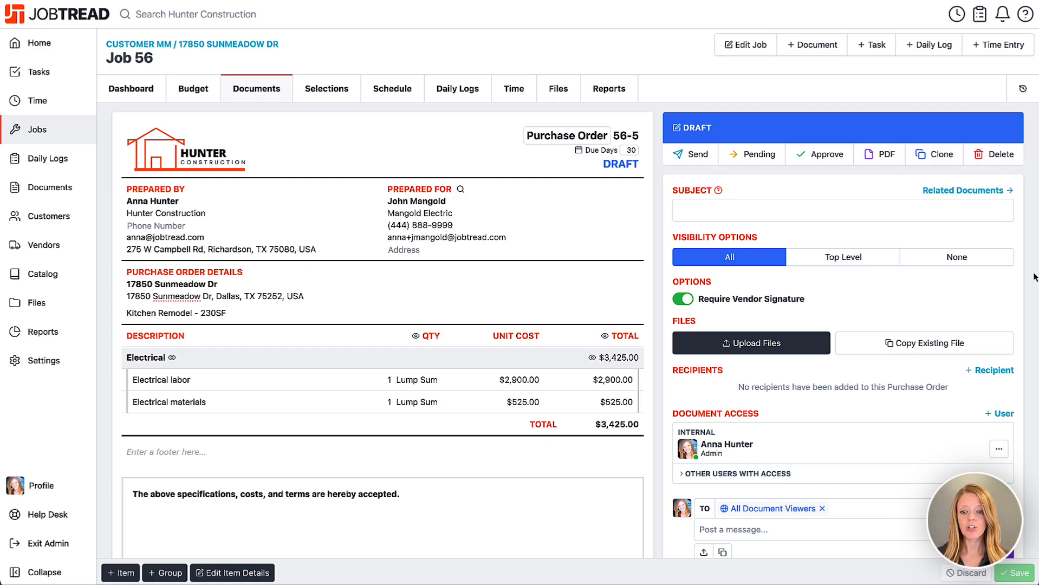
Set the purchase order's subject to "Electrical Materials & Labor"
click(917, 214)
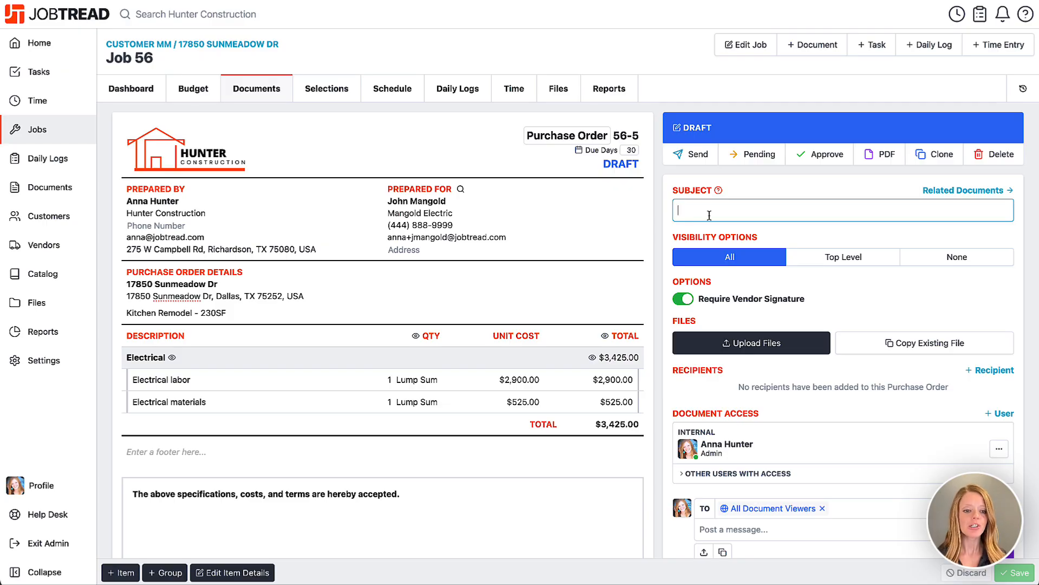
text(Electric)
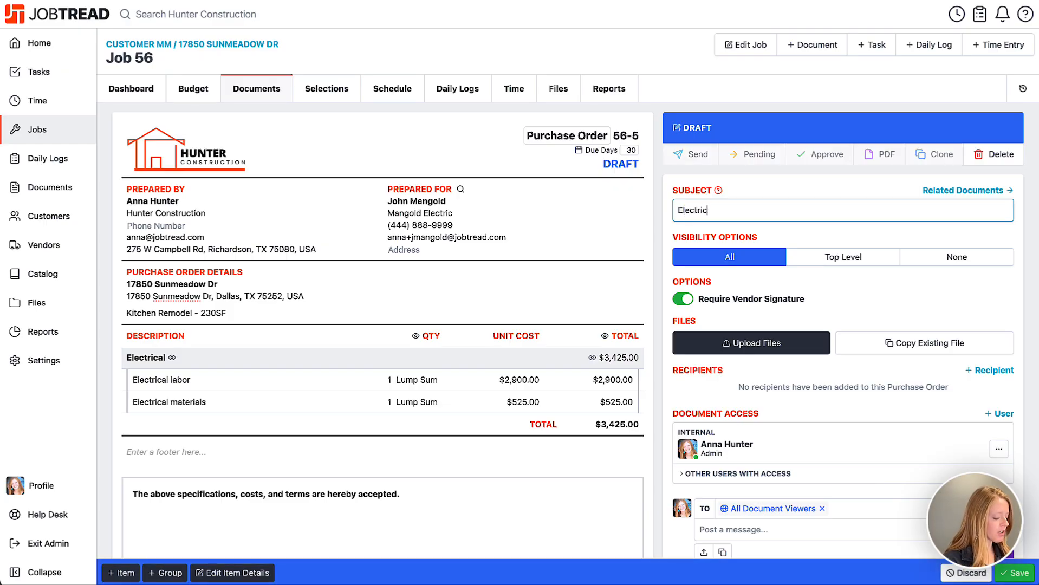
text(al Materials)
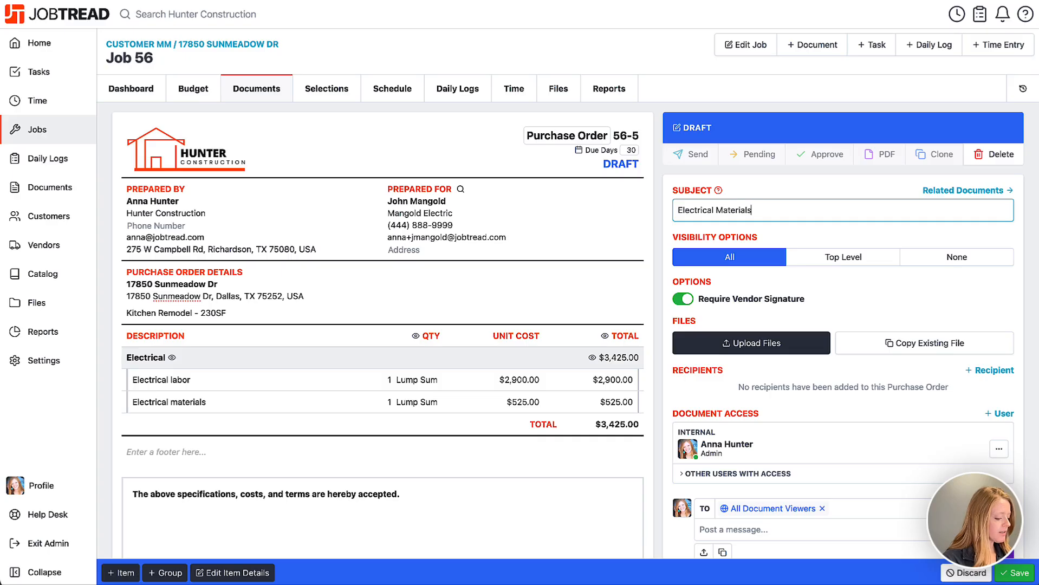
text( & Labor)
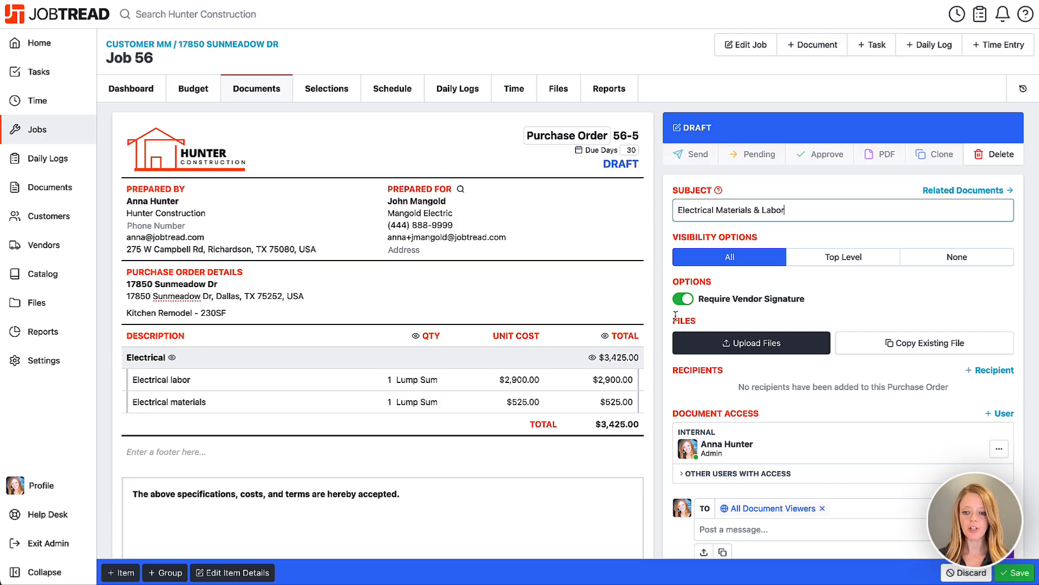
Upload 7.png and 8.png from the Plans folder to the purchase order
scroll(698, 325, down, 1)
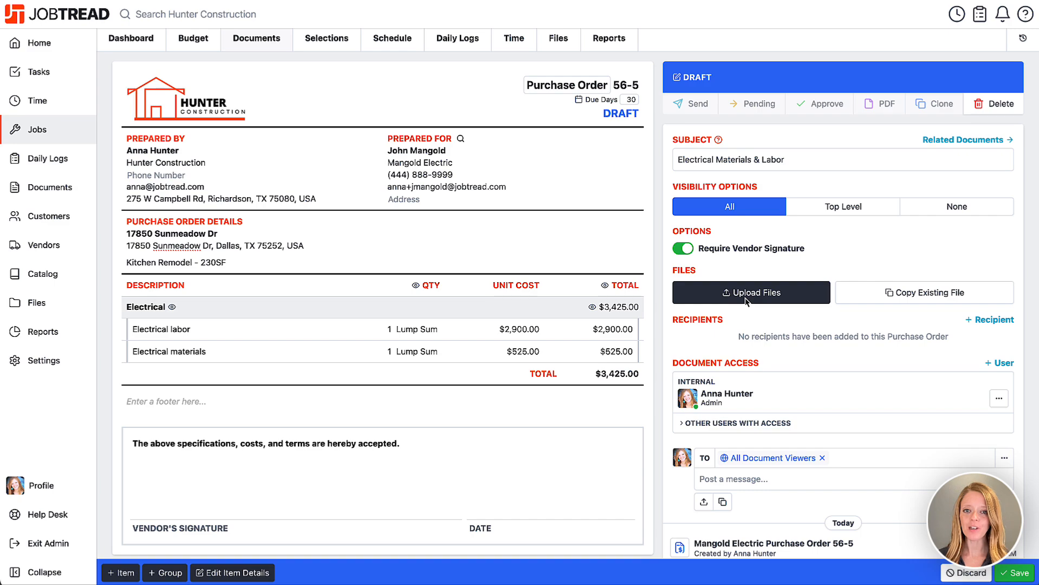
click(745, 297)
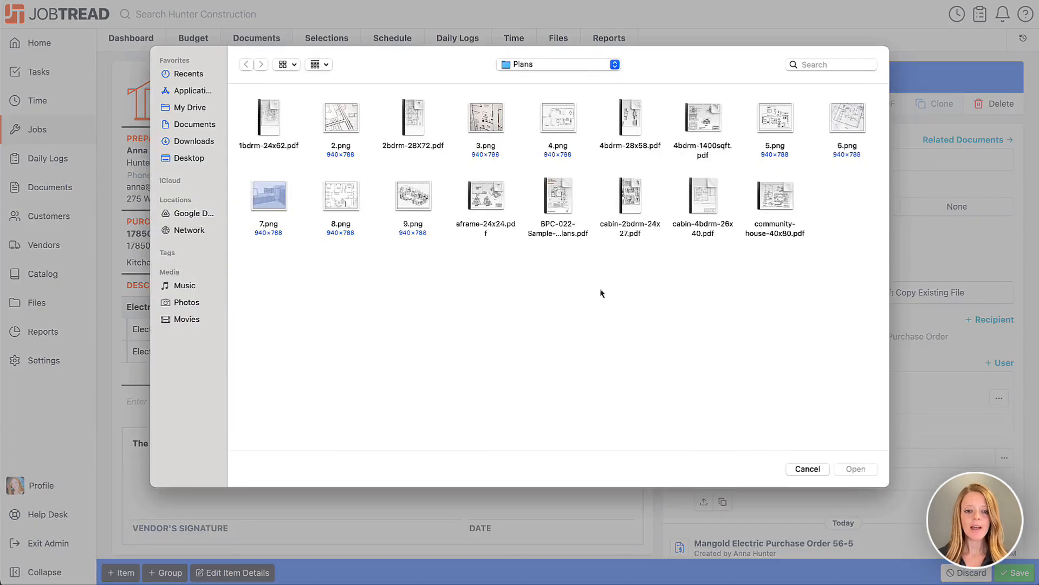
click(274, 194)
super+click(339, 195)
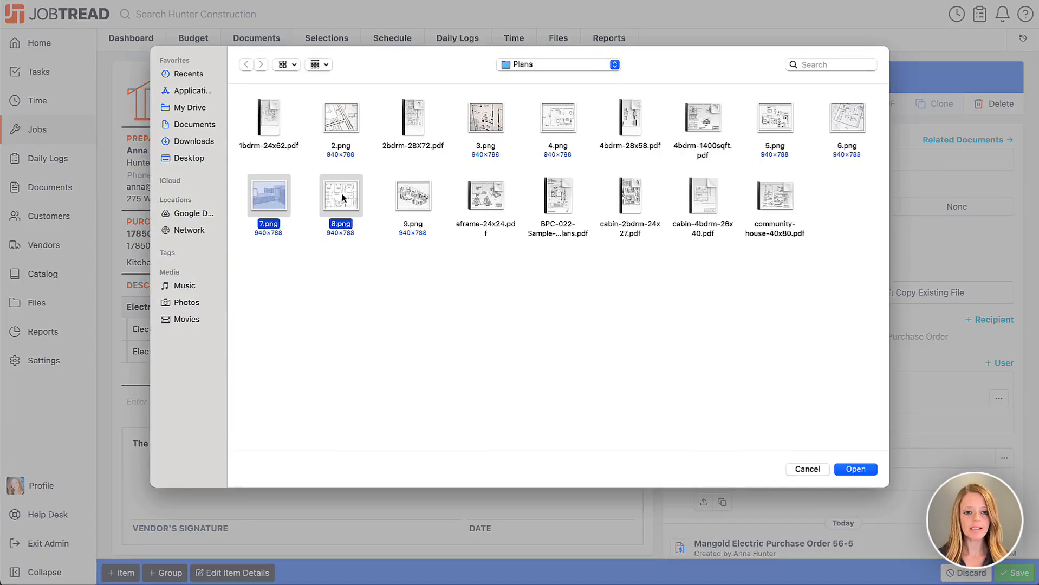
click(854, 469)
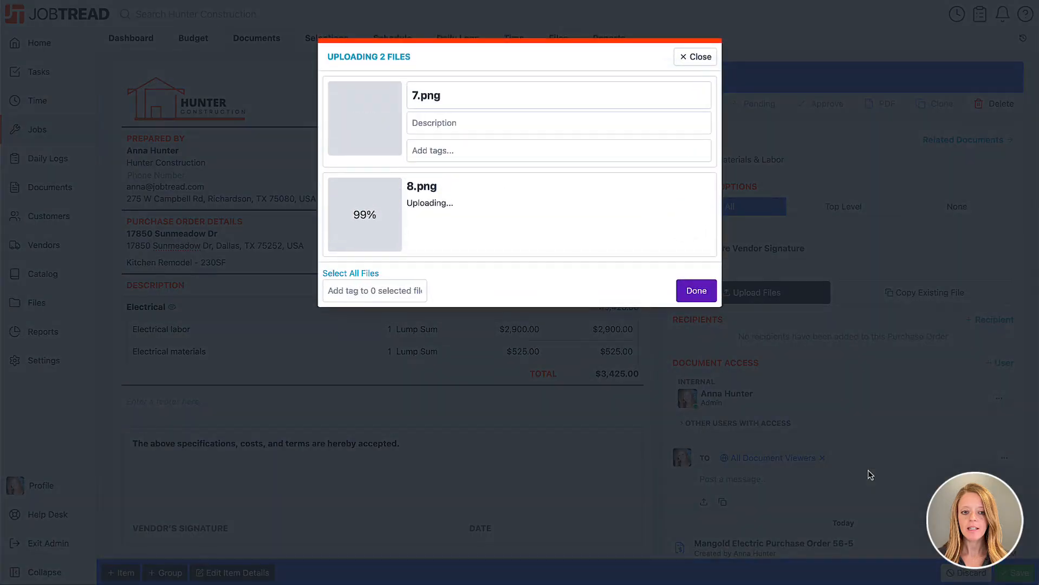
Tag both uploaded files as Plans and save the purchase order
click(339, 280)
click(346, 297)
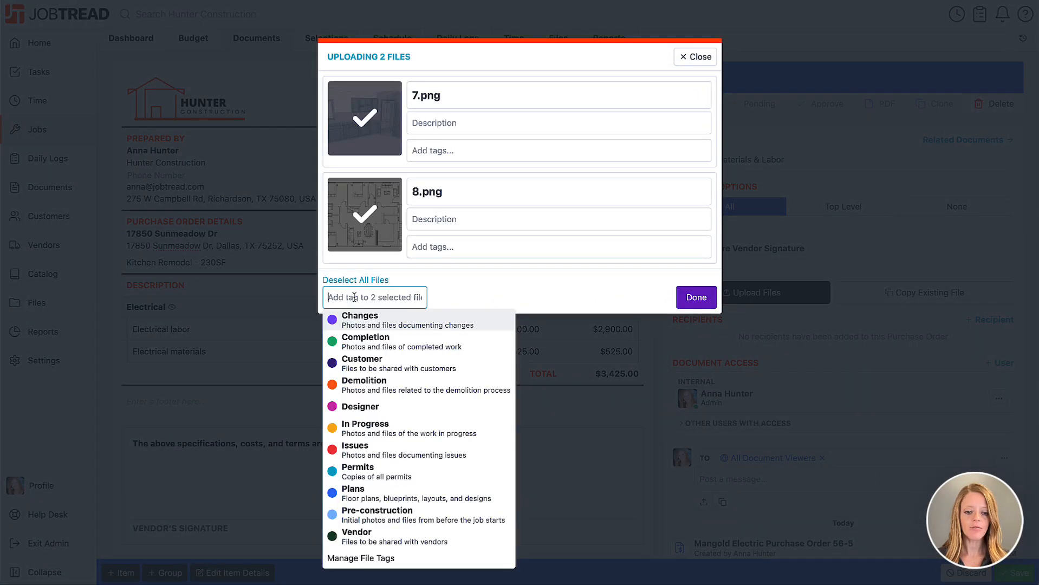
click(364, 496)
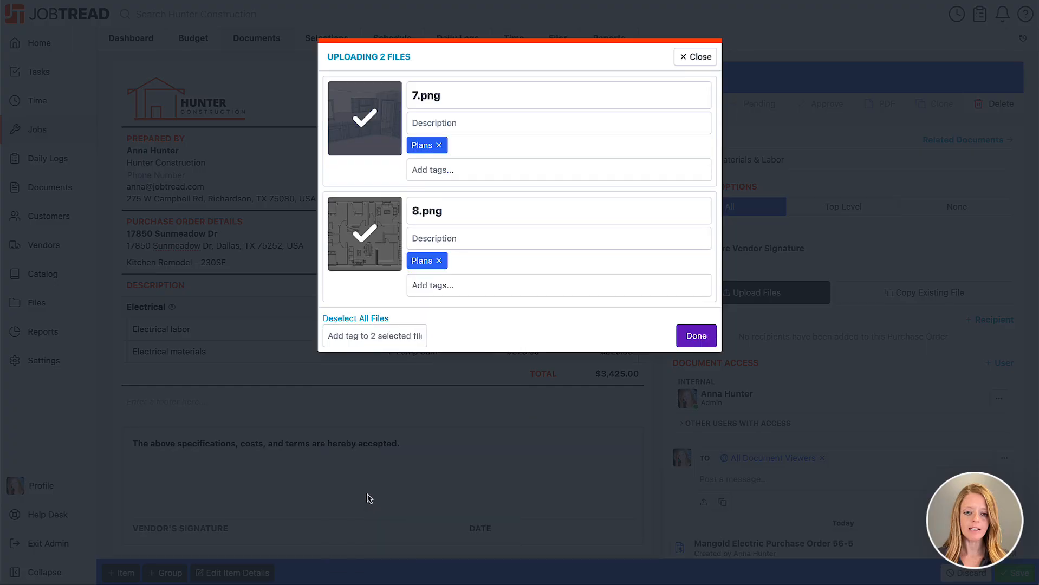
click(707, 337)
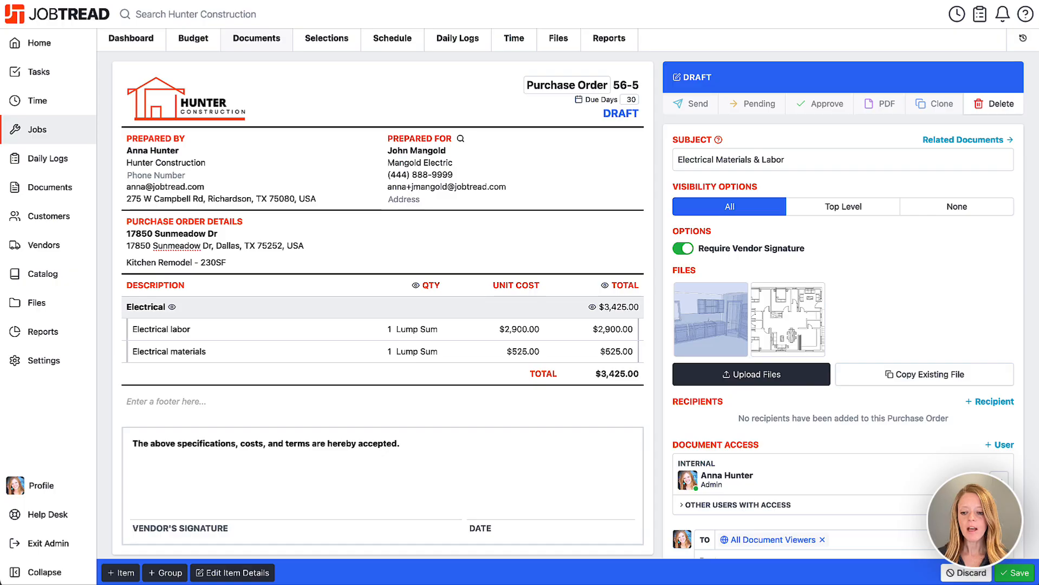
click(1007, 573)
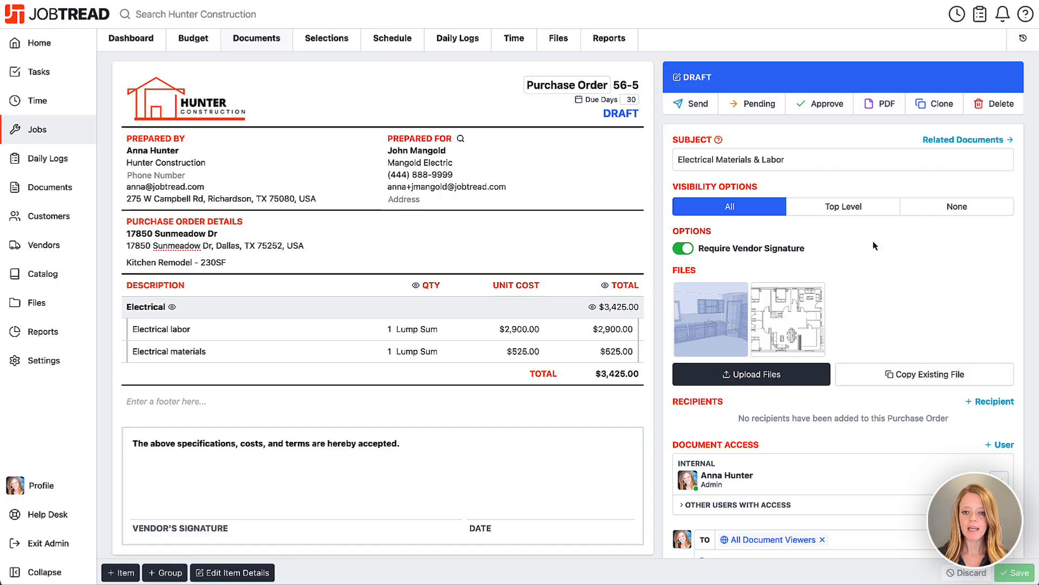
Send the purchase order to the vendor's contact with the email message "We will begin work on June 18th."
click(692, 108)
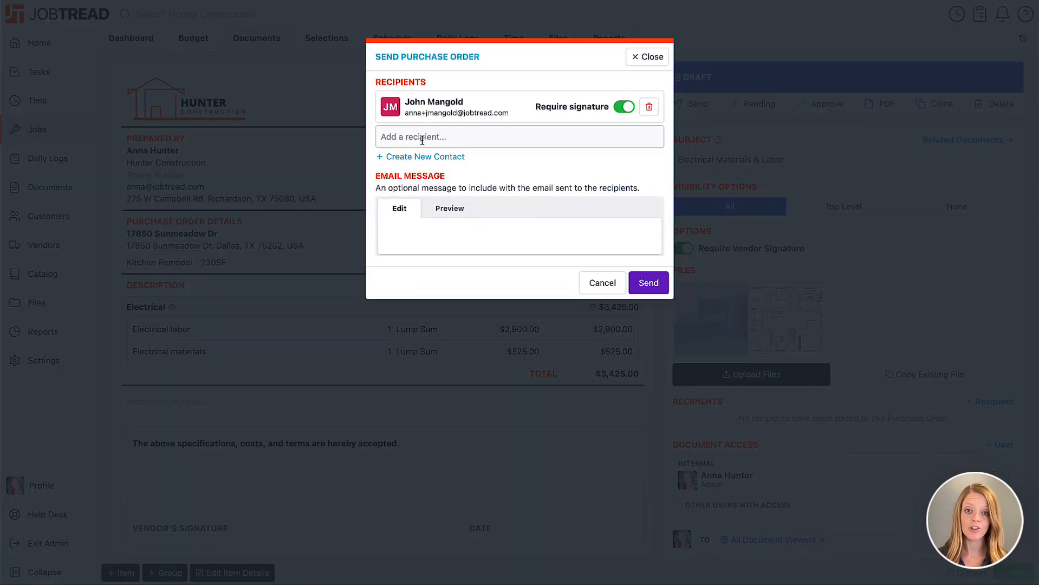
click(463, 225)
text(We )
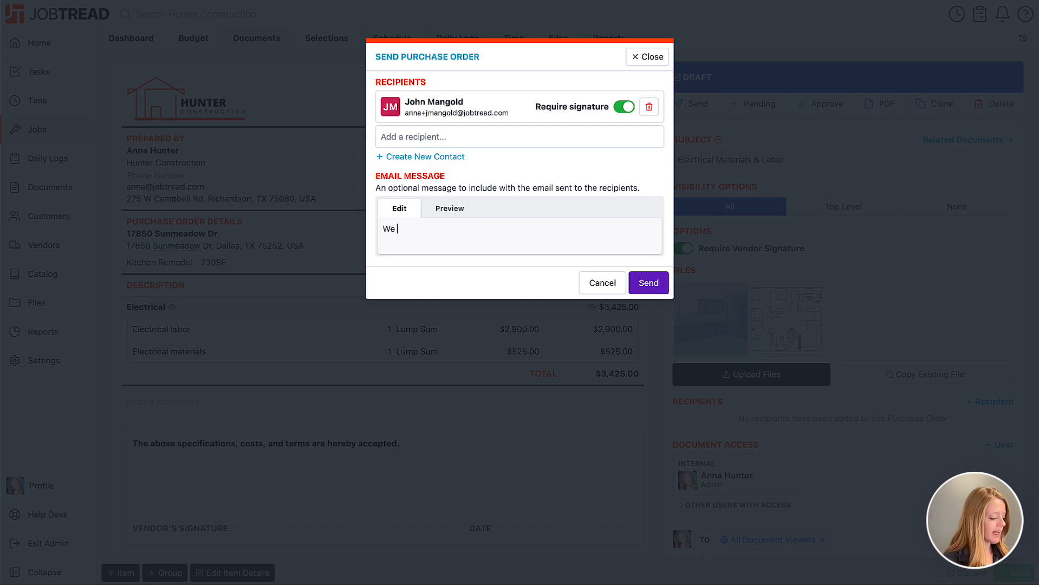
text(will be gin)
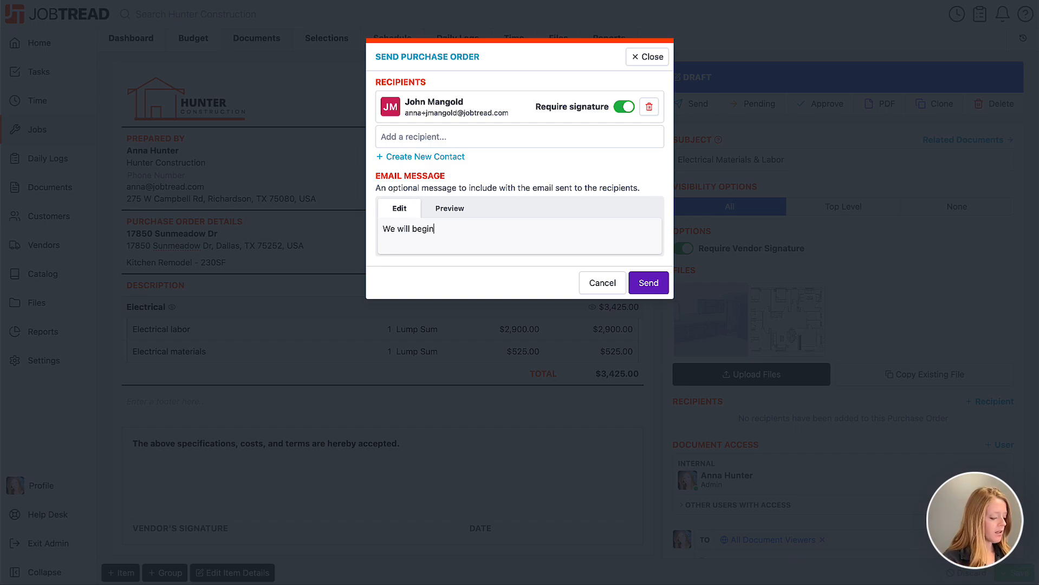
text( work on June 18th)
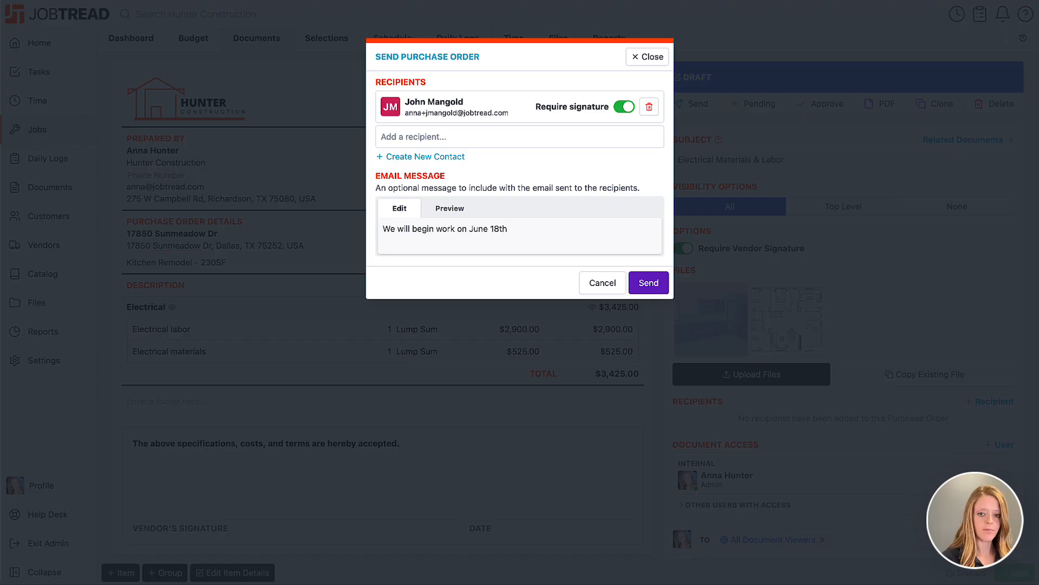
text(.)
click(642, 280)
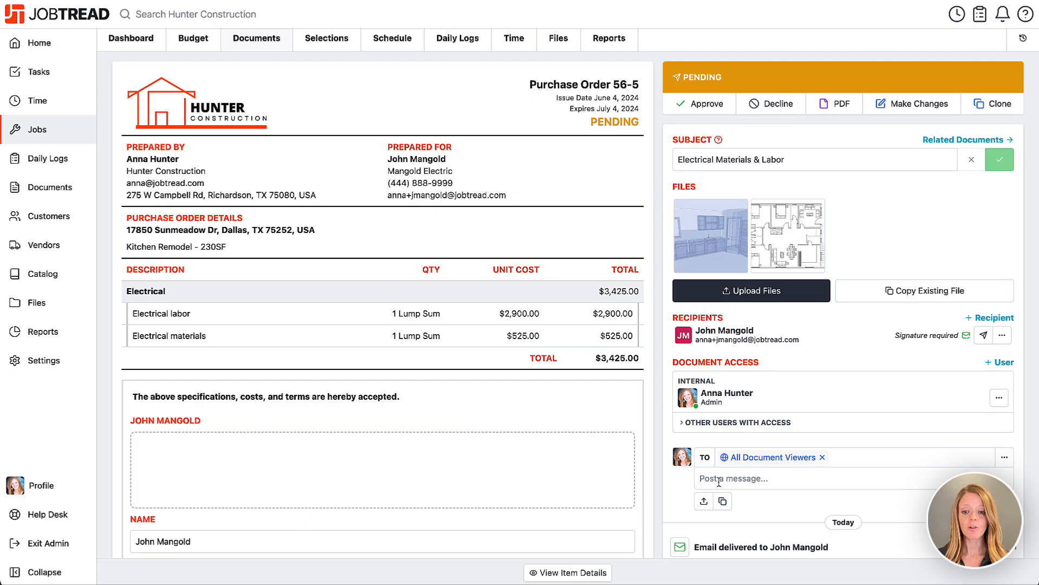
scroll(796, 353, down, 3)
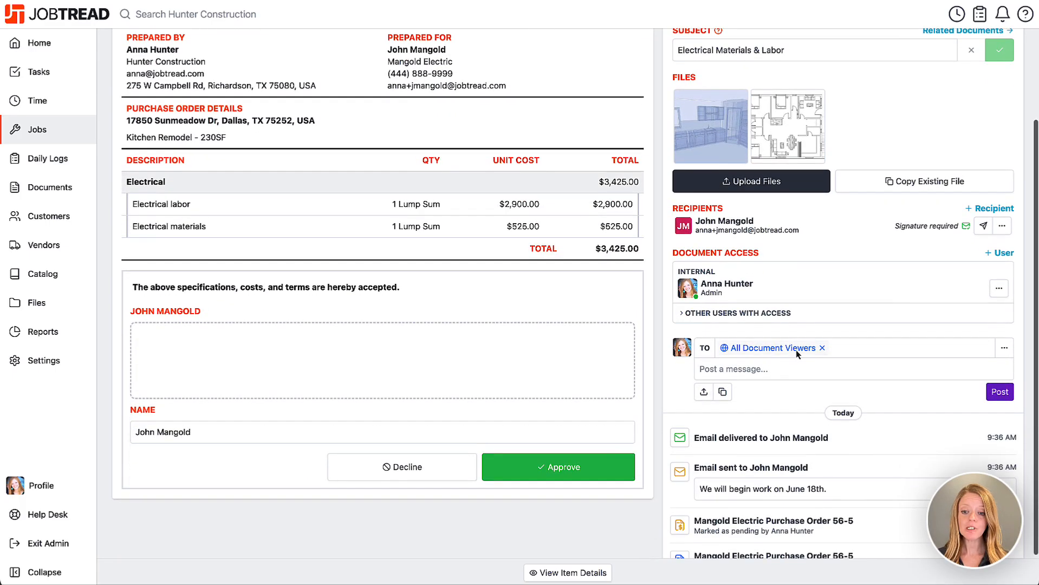
click(777, 369)
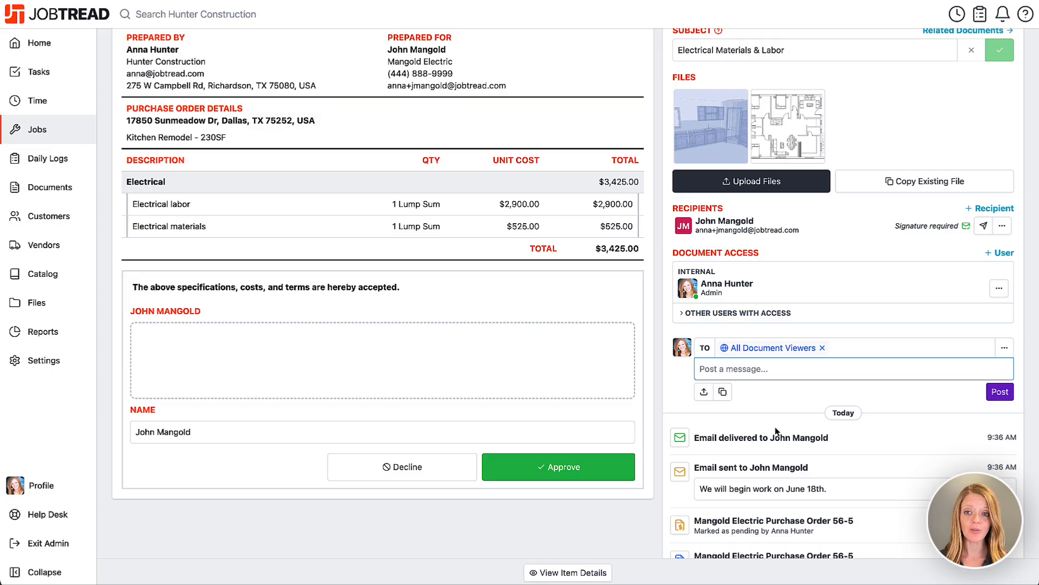
scroll(775, 432, up, 3)
Draw the vendor's signature in the signature area and approve the purchase order
mouse_move(168, 476)
mouse_down()
mouse_move(248, 444)
mouse_move(411, 434)
mouse_up()
scroll(628, 476, down, 1)
click(586, 518)
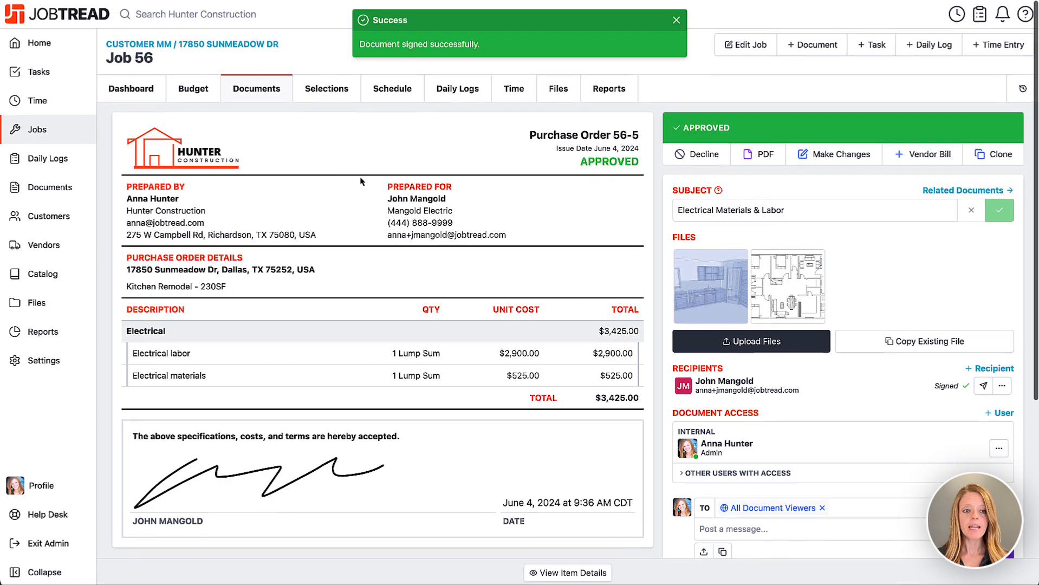
Check the job's document list, and examine the Committed Cost column for the Electrical group in the job budget
click(240, 93)
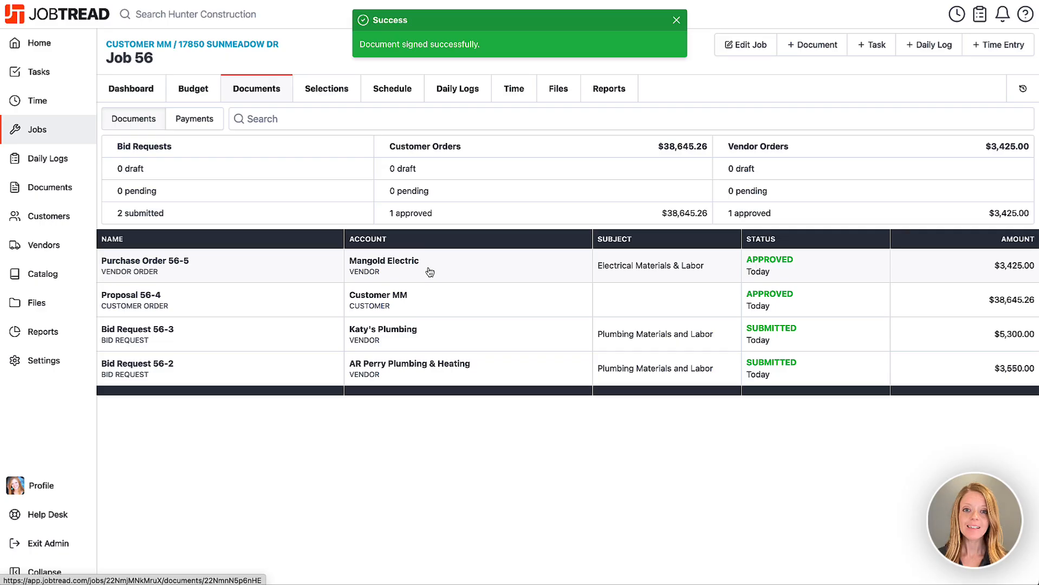
click(212, 97)
scroll(599, 145, right, 5)
scroll(599, 145, right, 10)
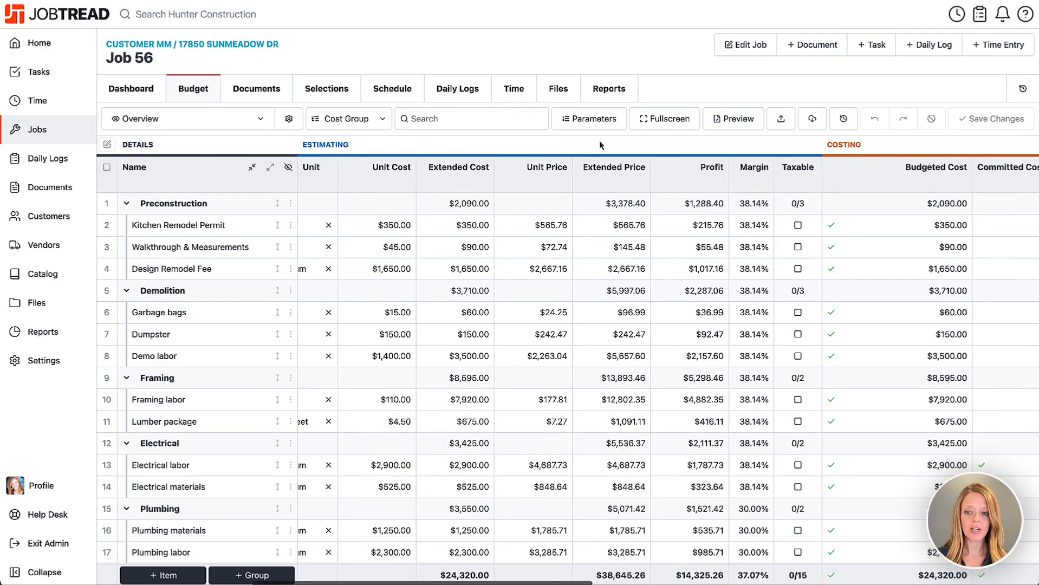
scroll(599, 145, right, 5)
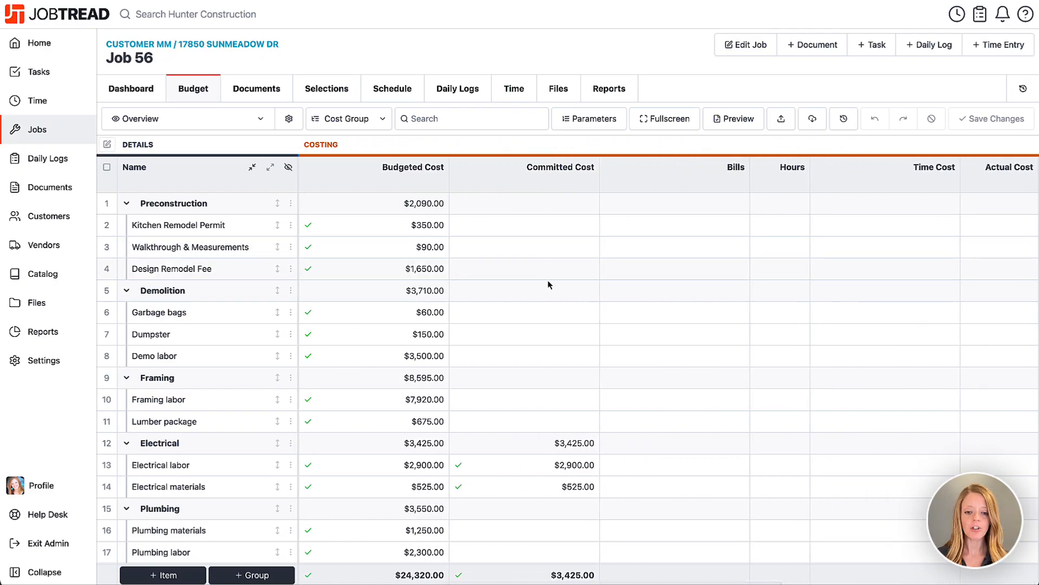
scroll(538, 463, down, 3)
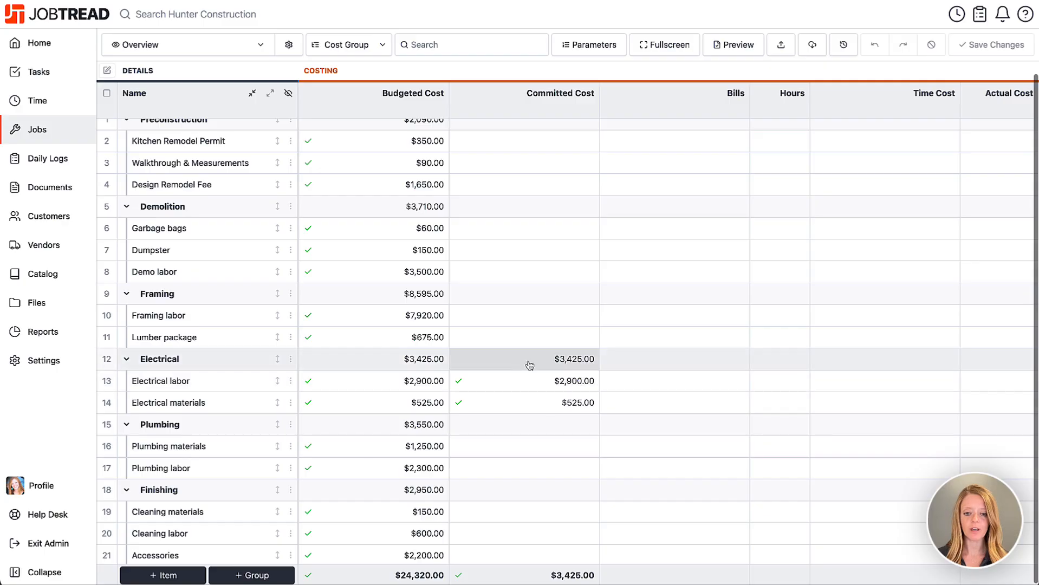
Expand the Electrical labor committed cost to view its source documents, and collapse the details again
click(543, 387)
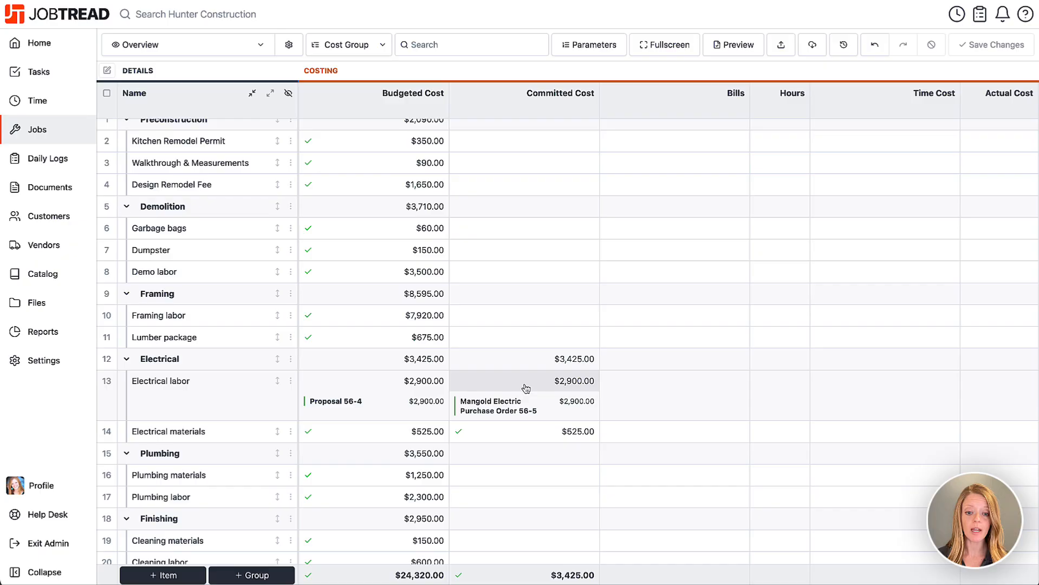
click(525, 387)
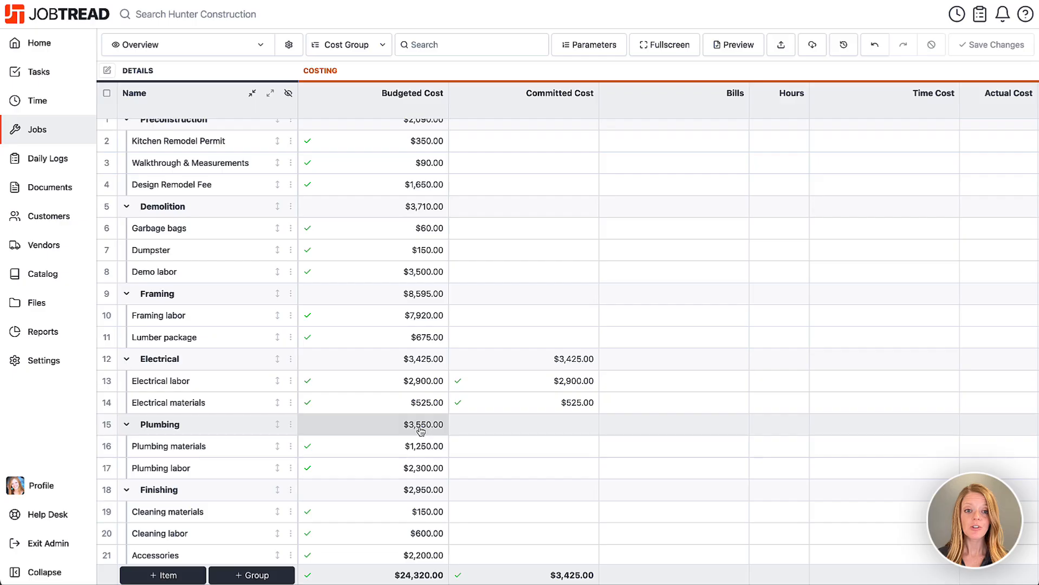
scroll(421, 431, up, 3)
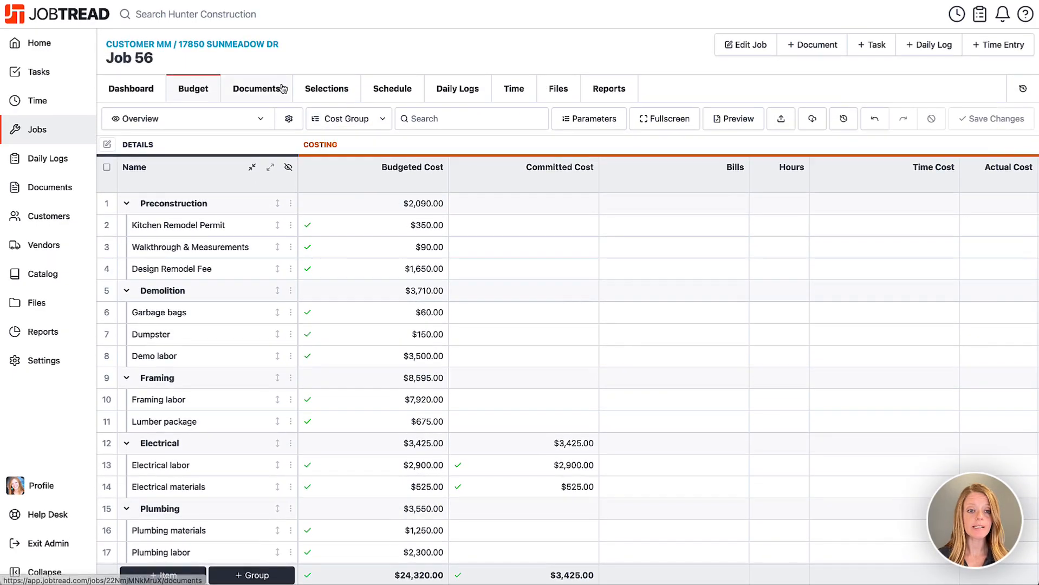
Create a vendor order from AR Perry Plumbing & Heating's submitted bid request using the Purchase Order template
click(282, 89)
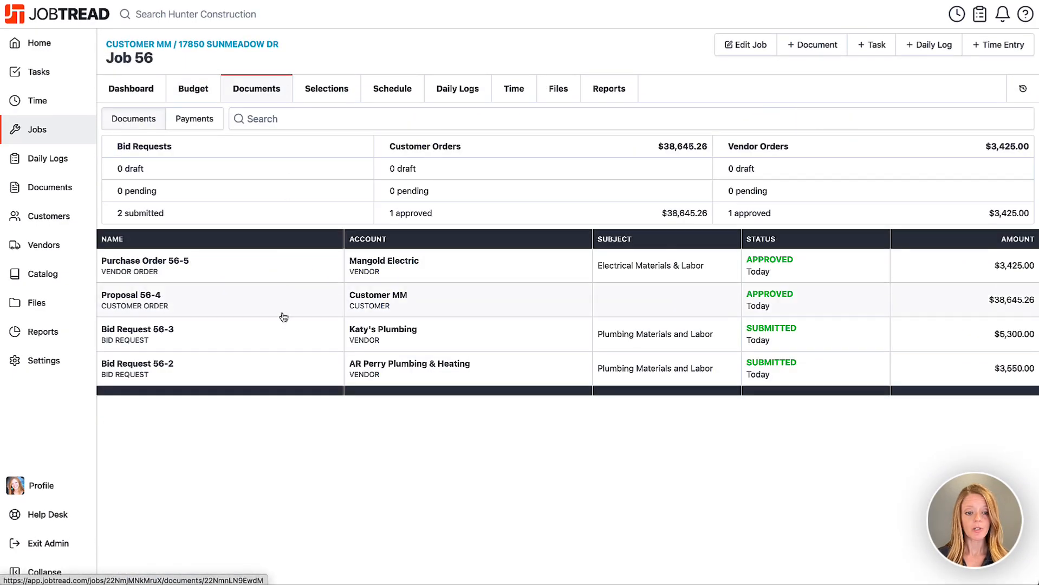
click(369, 374)
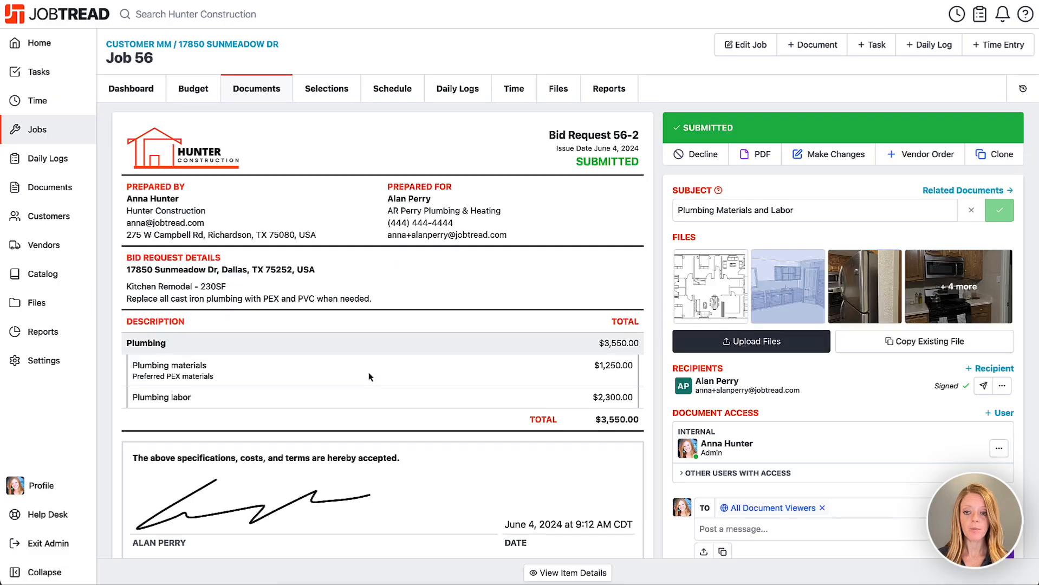
click(900, 158)
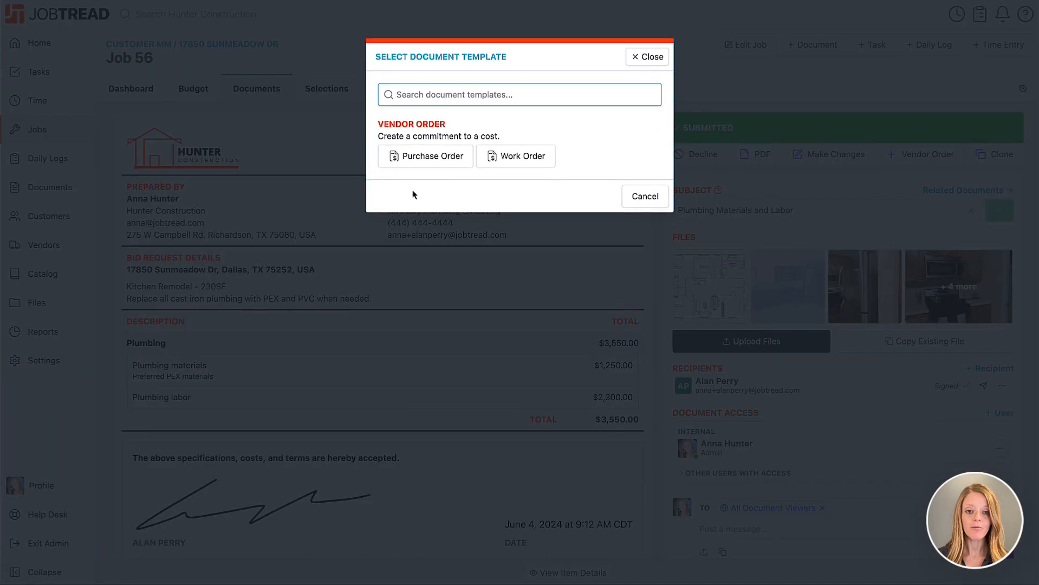
click(448, 162)
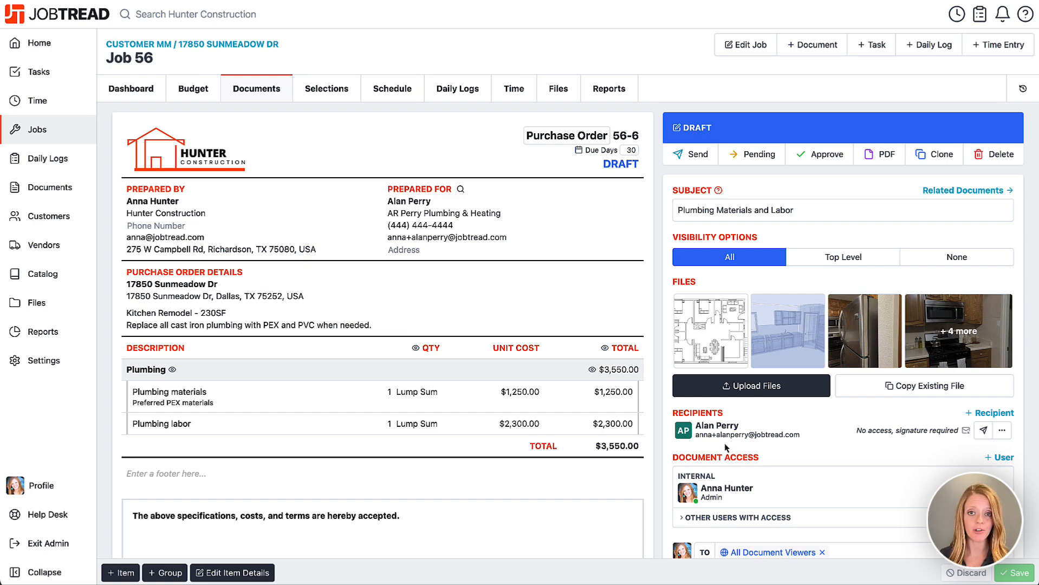
Send the plumbing purchase order to the vendor's contact with the email message "Congratulations, we would like to move forward!"
click(696, 156)
click(550, 221)
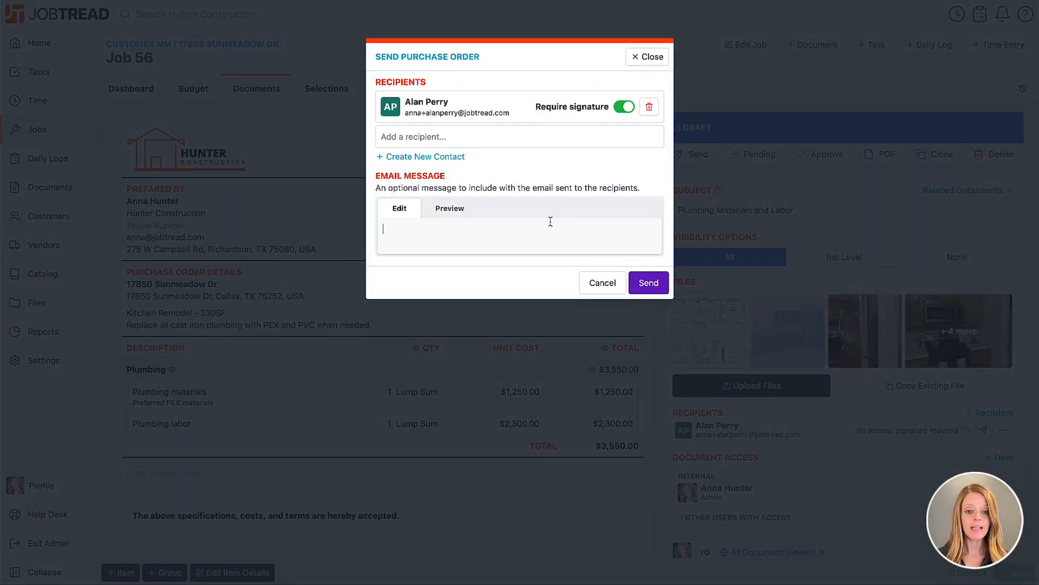
text(Congratu)
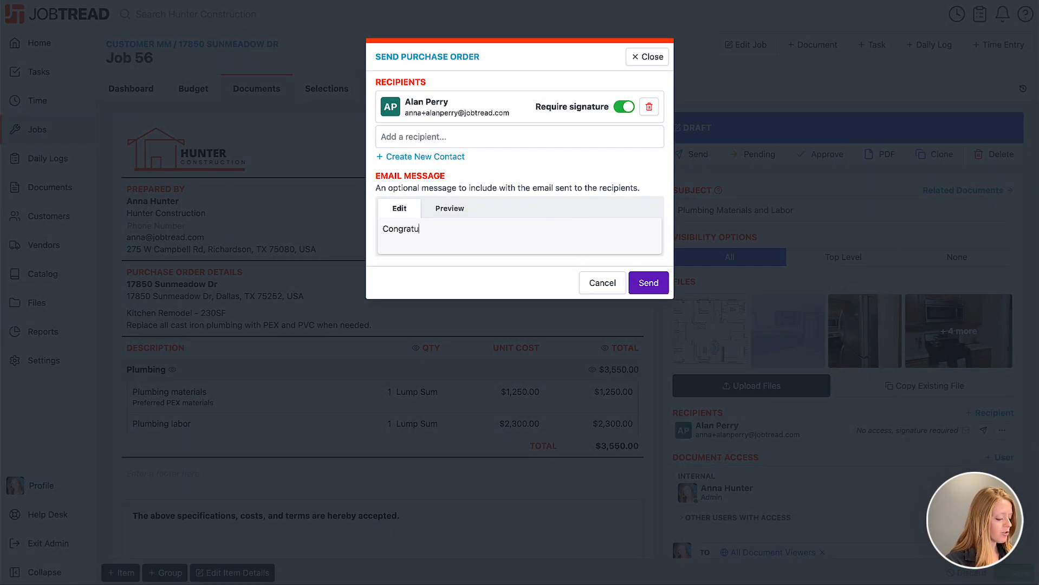
text(lations, we would like to move fo)
key(BackSpace)
key(BackSpace)
text(move forwa)
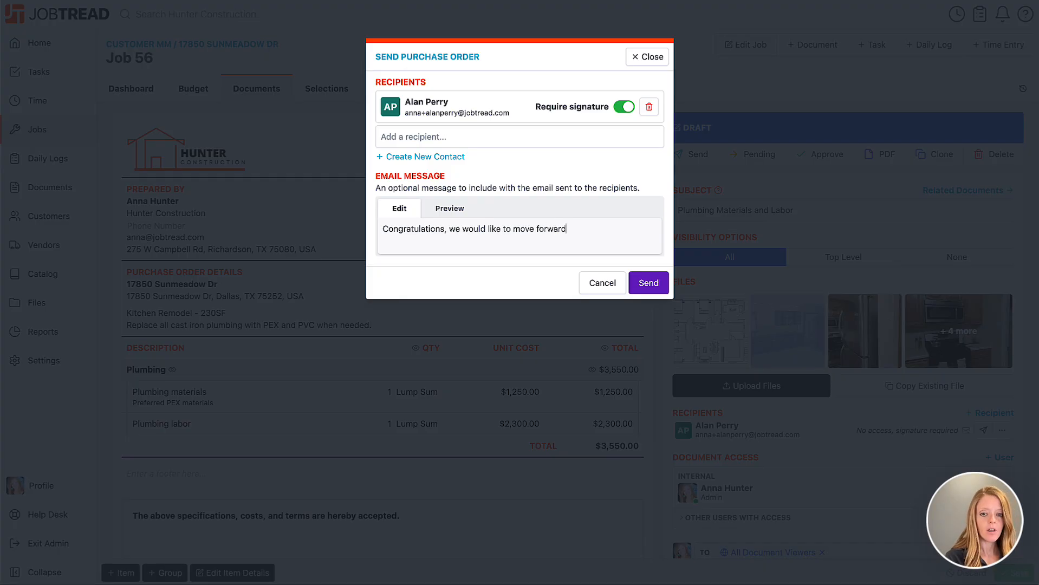
click(648, 282)
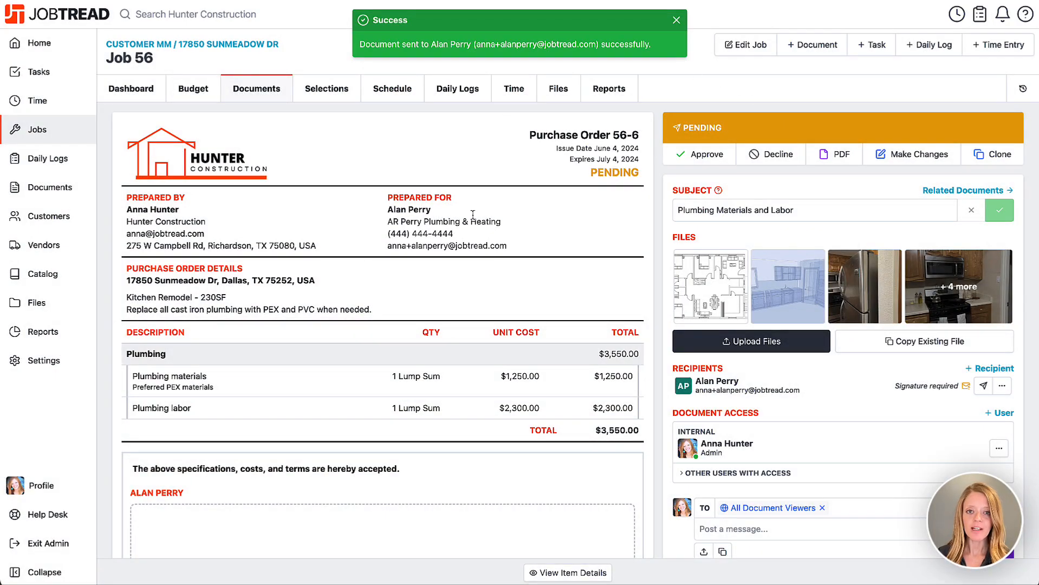
Draw the vendor's signature in the signature area of the plumbing purchase order
scroll(462, 314, down, 5)
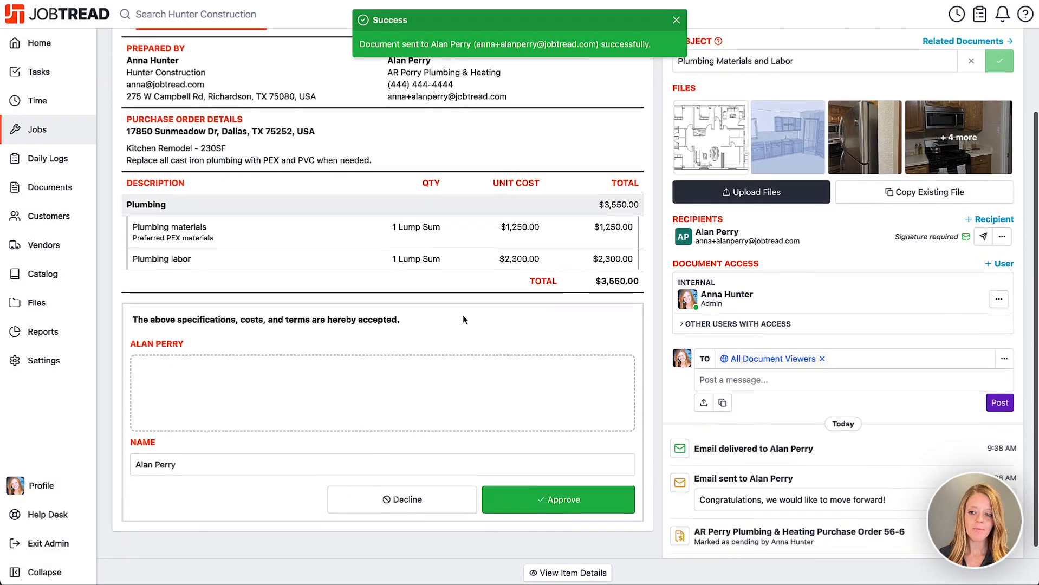
drag(173, 368, 379, 353)
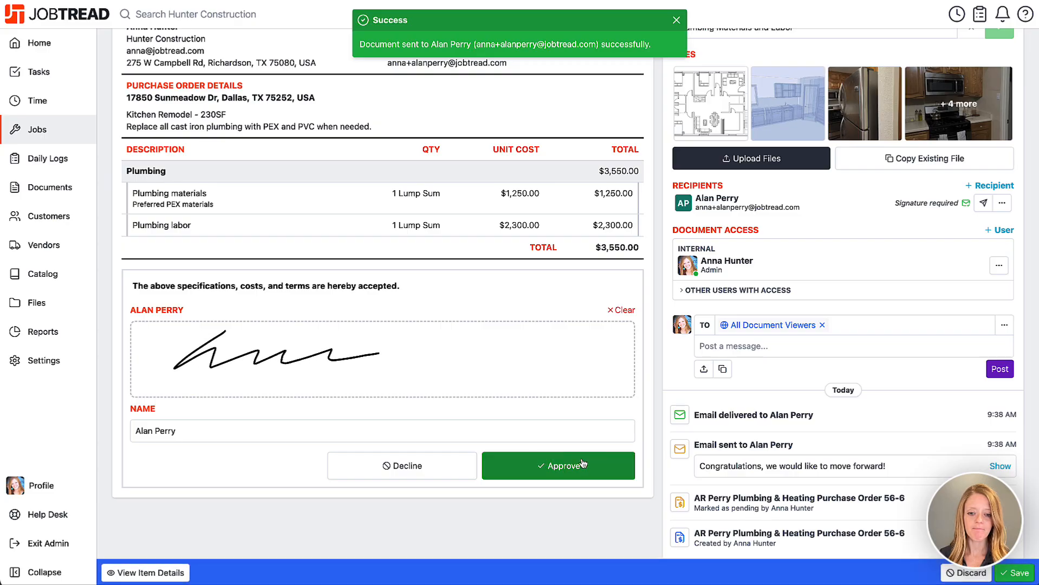